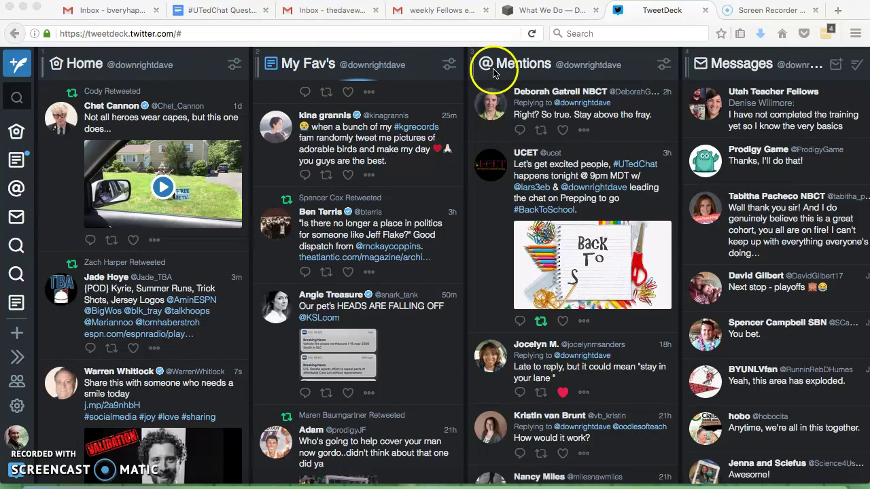
- Scroll right across the TweetDeck columns, then back toward the start
scroll(544, 68, "right", 3)
scroll(547, 68, "right", 10)
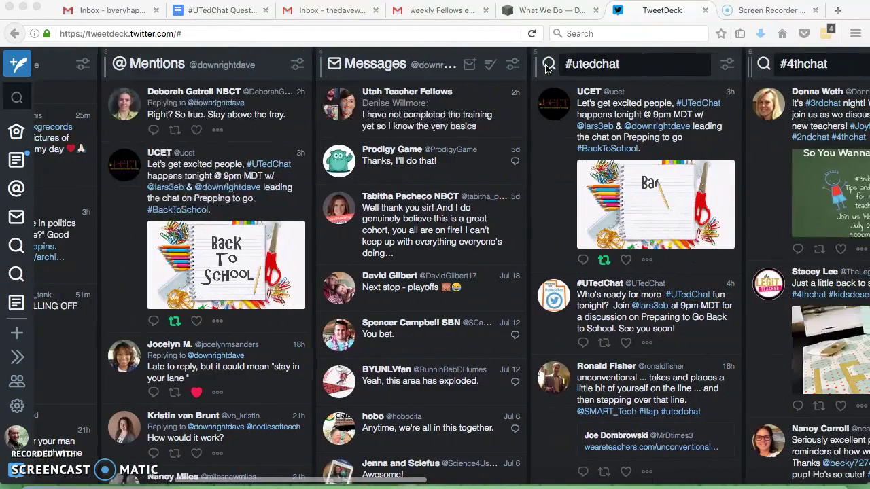
scroll(547, 68, "right", 5)
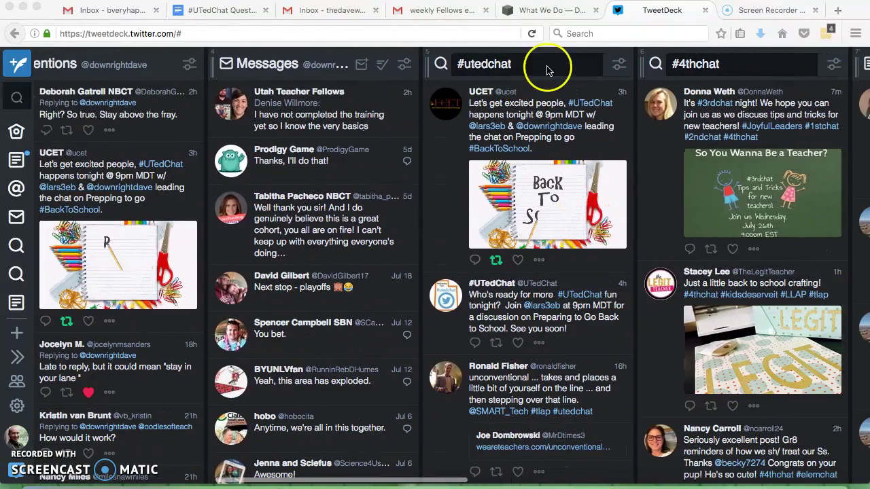
scroll(550, 68, "right", 7)
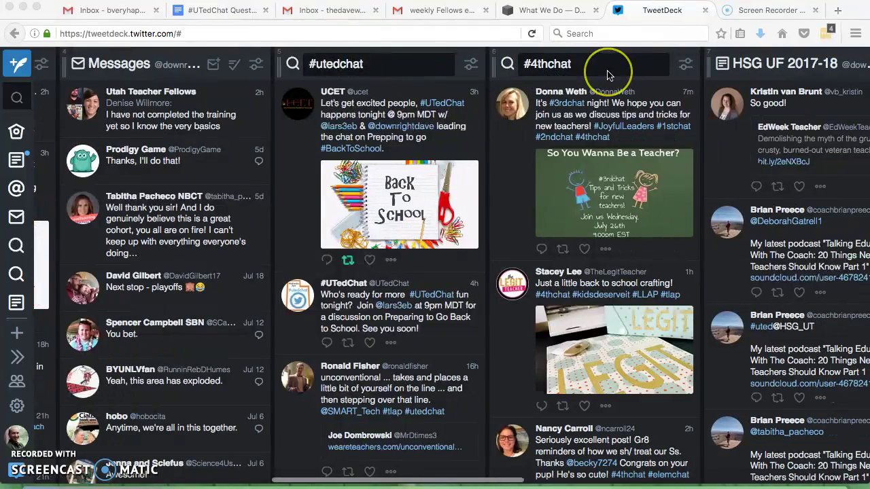
scroll(608, 75, "right", 8)
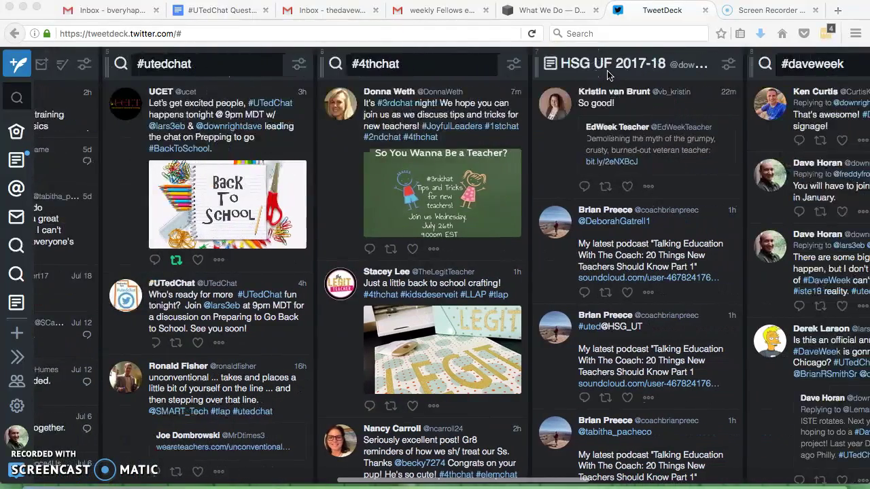
scroll(608, 75, "right", 2)
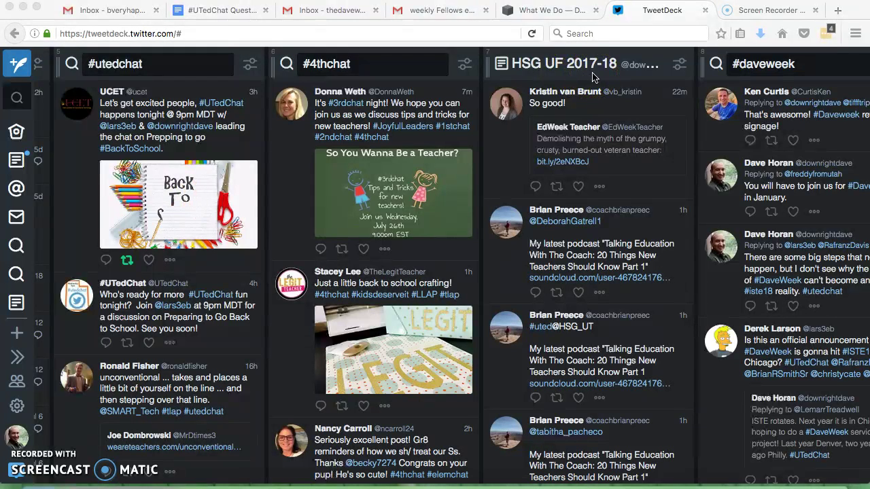
scroll(592, 77, "right", 2)
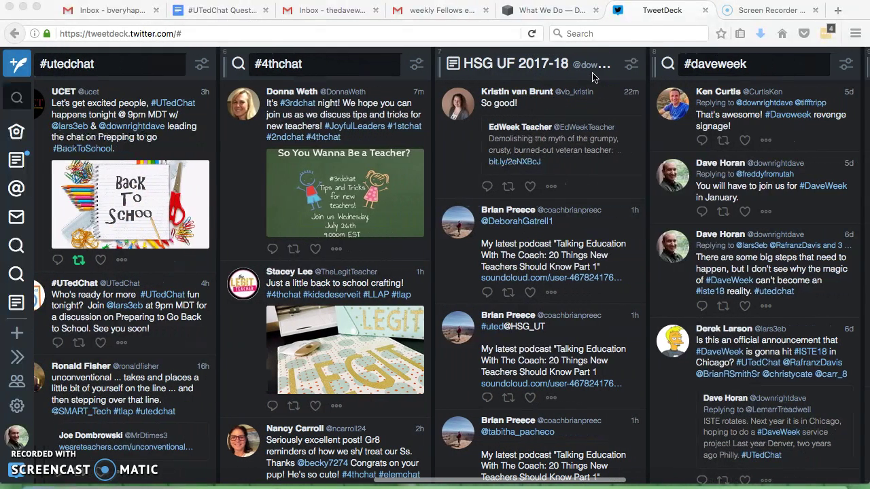
scroll(575, 79, "right", 2)
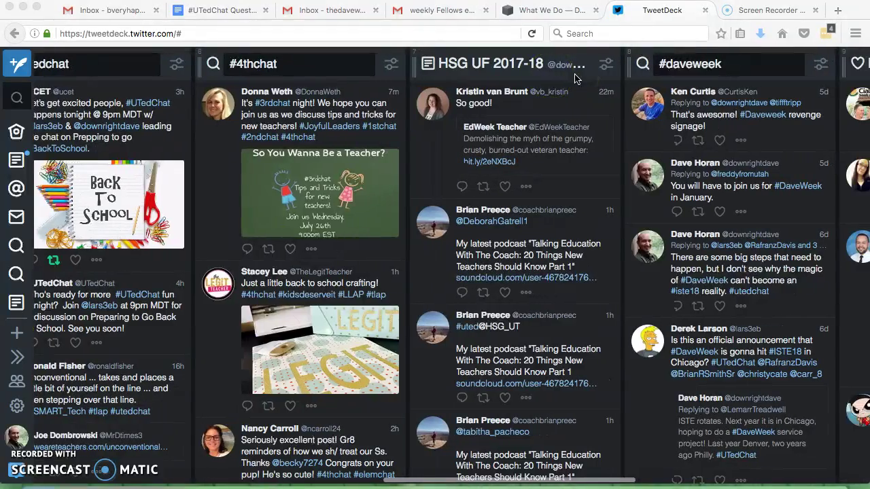
scroll(574, 79, "right", 5)
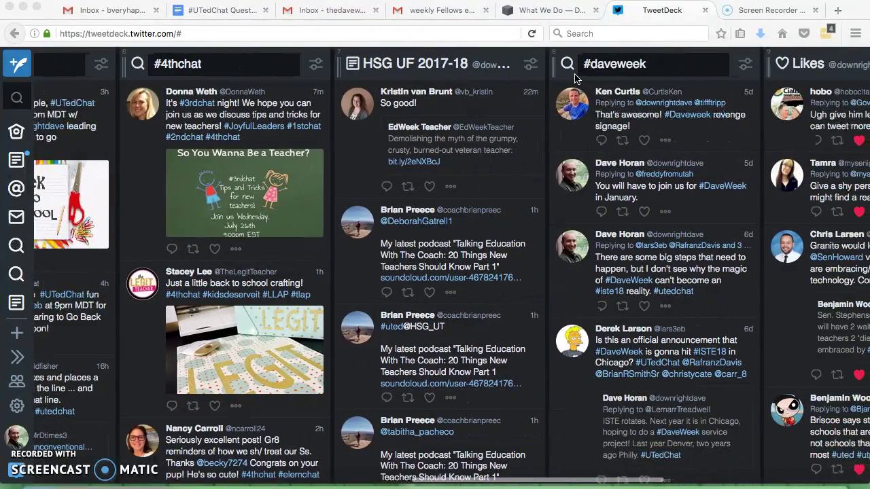
scroll(575, 78, "right", 12)
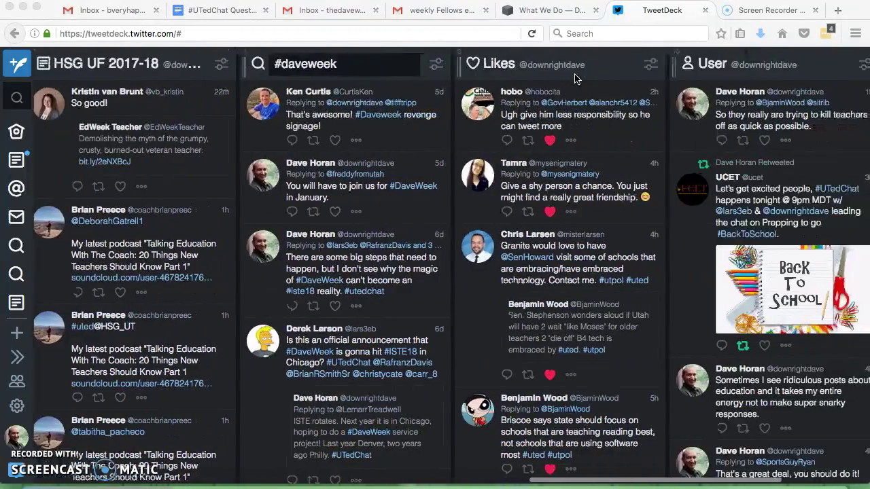
scroll(575, 78, "right", 8)
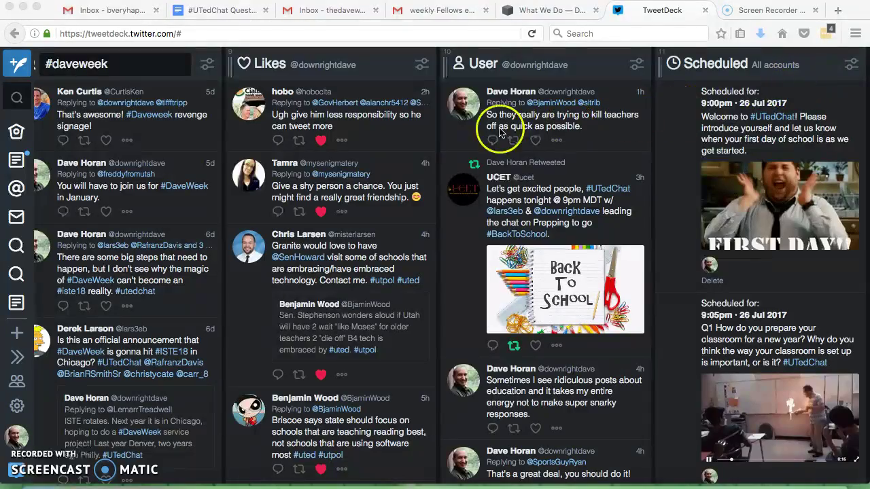
scroll(476, 130, "left", 1)
scroll(473, 132, "left", 20)
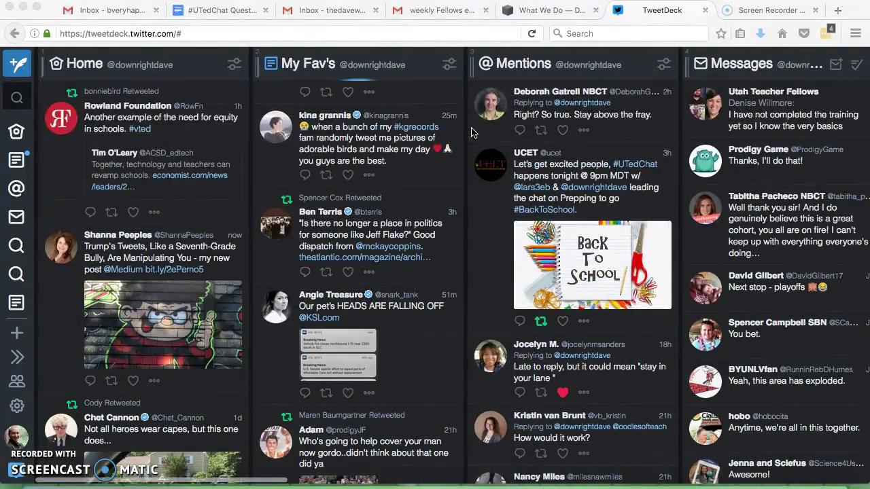
left_click(246, 104)
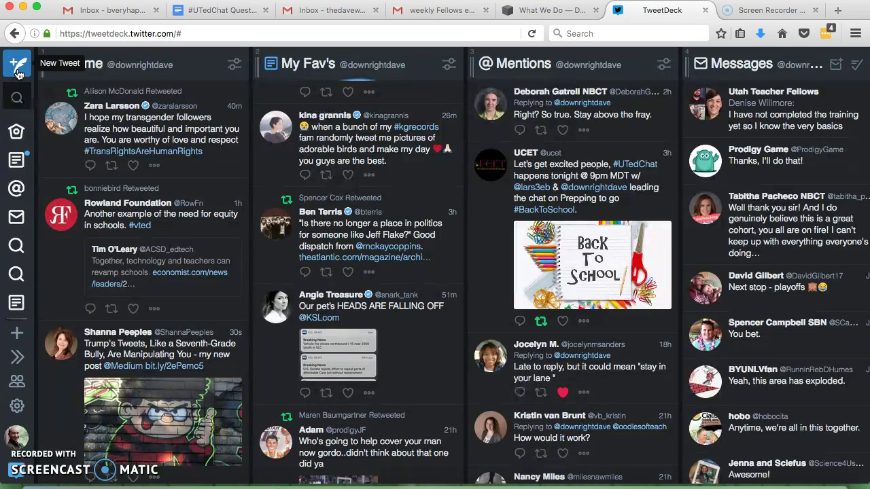
- Start a new tweet and set it to send from both linked accounts
left_click(18, 72)
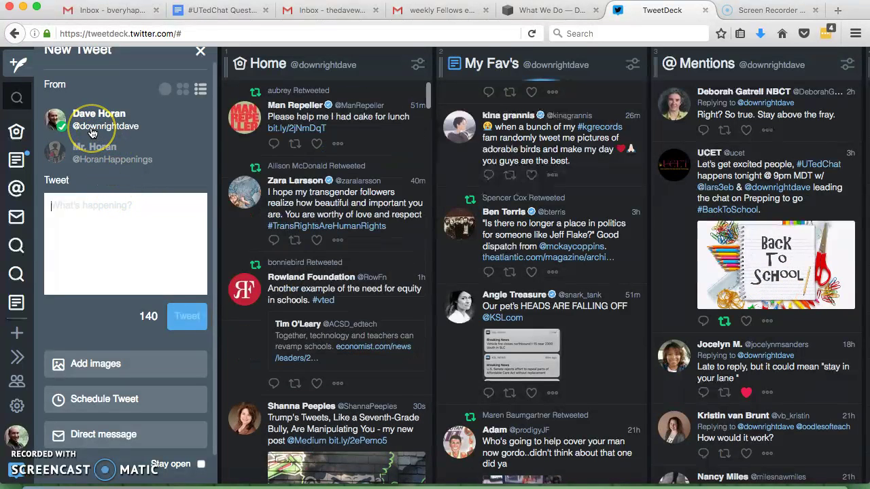
left_click(78, 148)
left_click(93, 114)
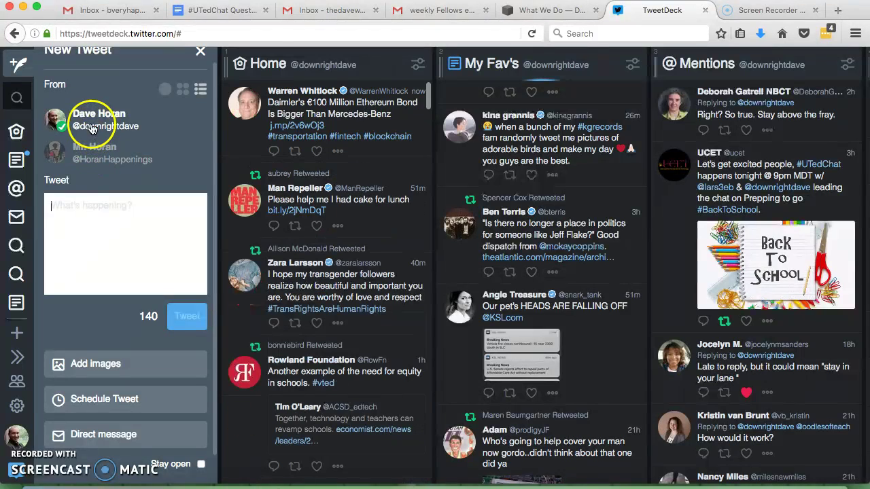
left_click(134, 126)
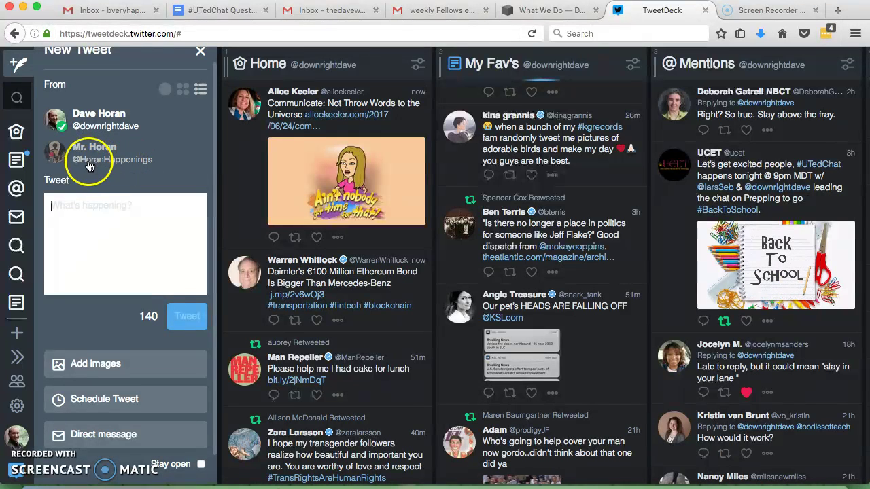
left_click(59, 156)
- Write 'Type something here.' as the tweet text
left_click(141, 242)
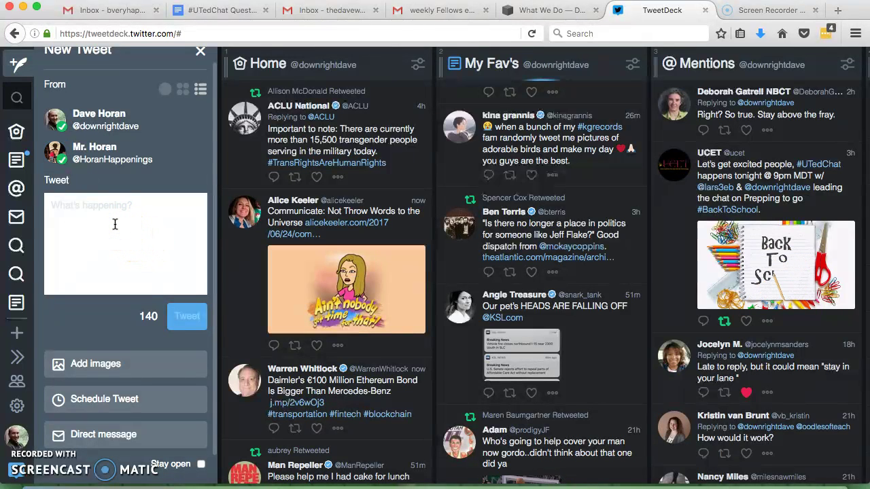
type("Type something here.")
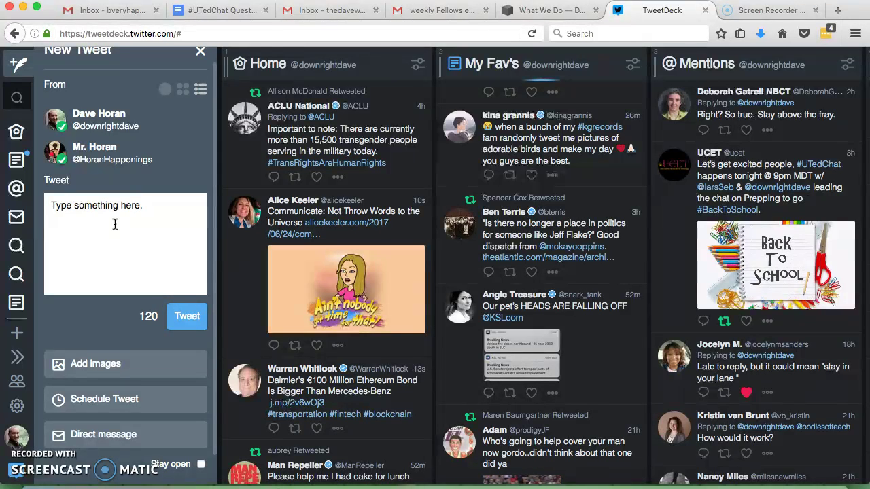
left_click(116, 329)
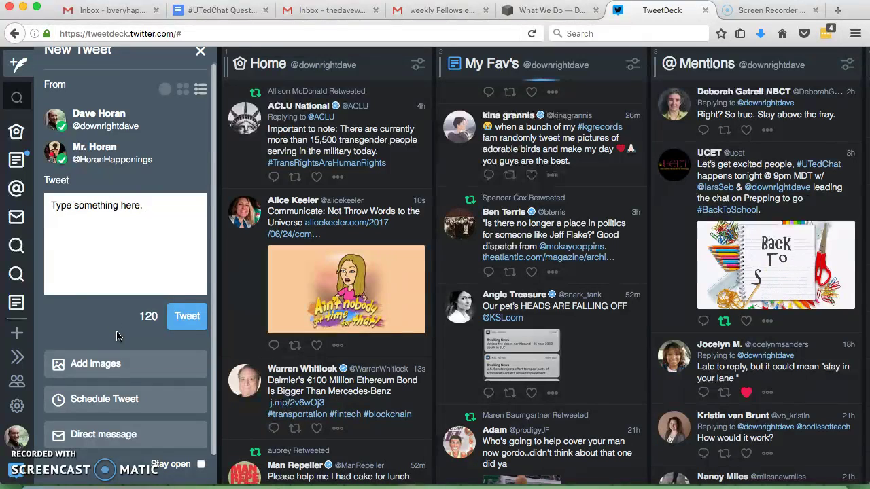
left_click(113, 366)
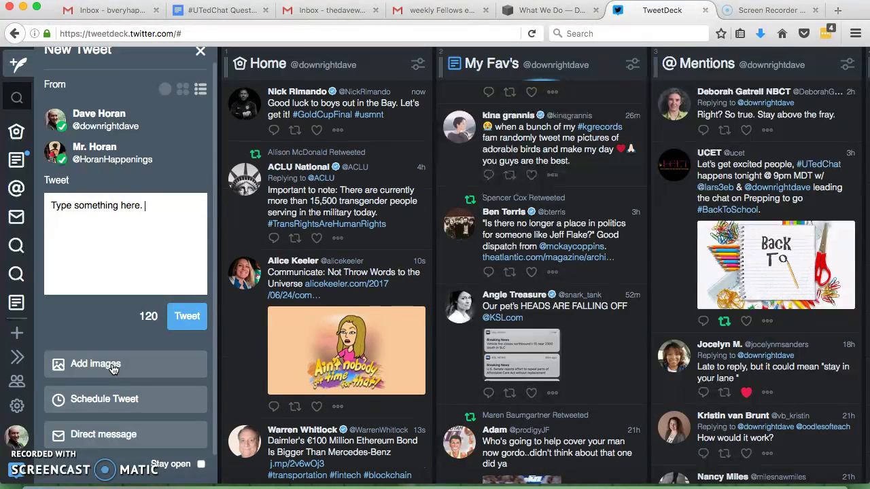
- Attach dont.gif from the Desktop to the draft and scroll to view it
left_click(112, 368)
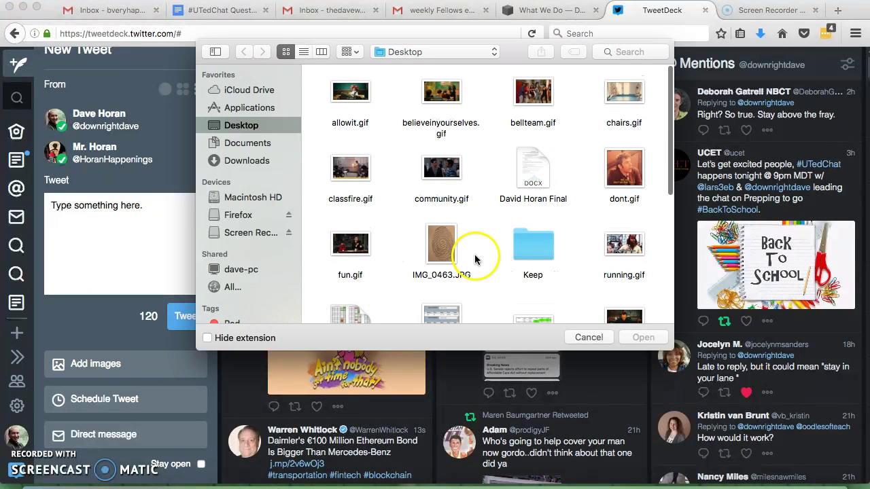
left_click(622, 183)
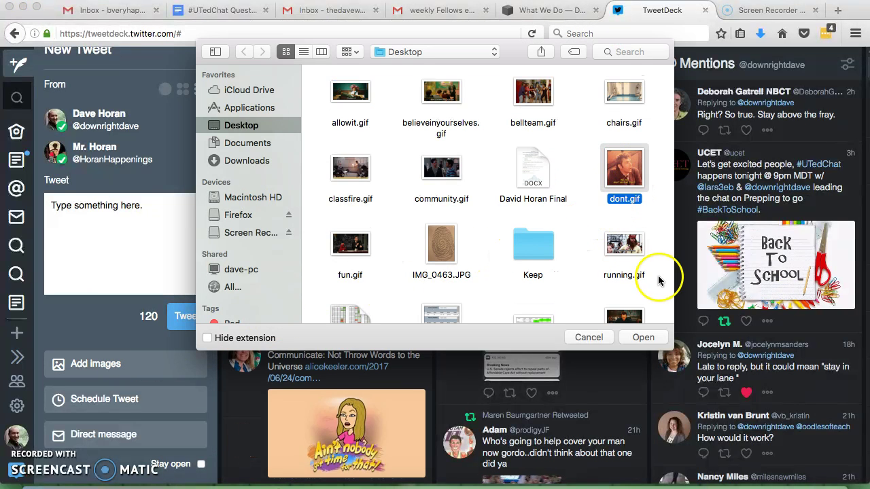
left_click(644, 338)
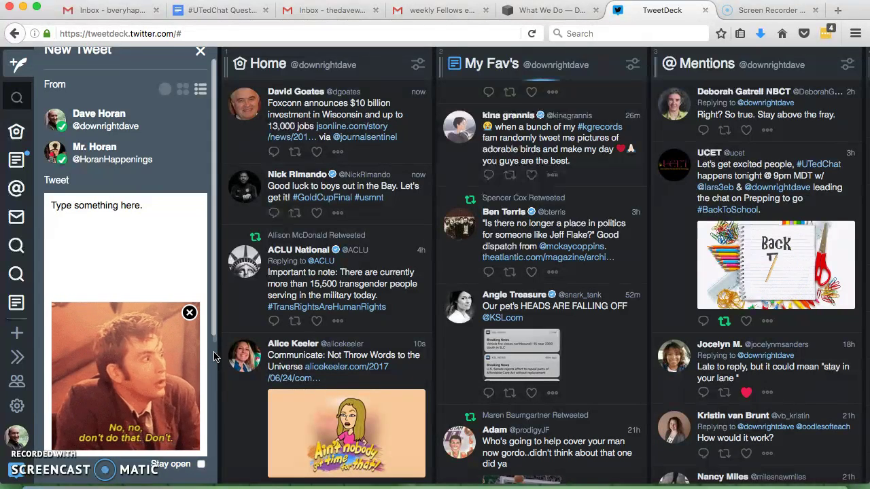
scroll(214, 356, "down", 1)
scroll(213, 356, "down", 5)
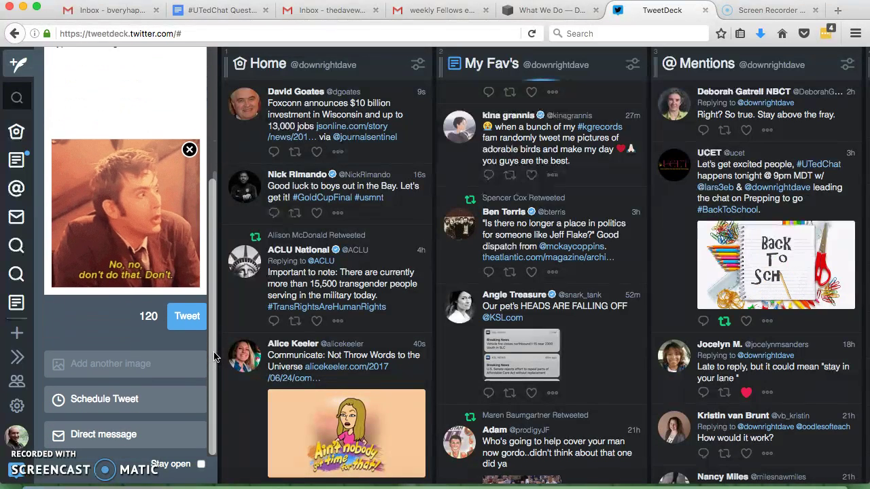
mouse_move(130, 366)
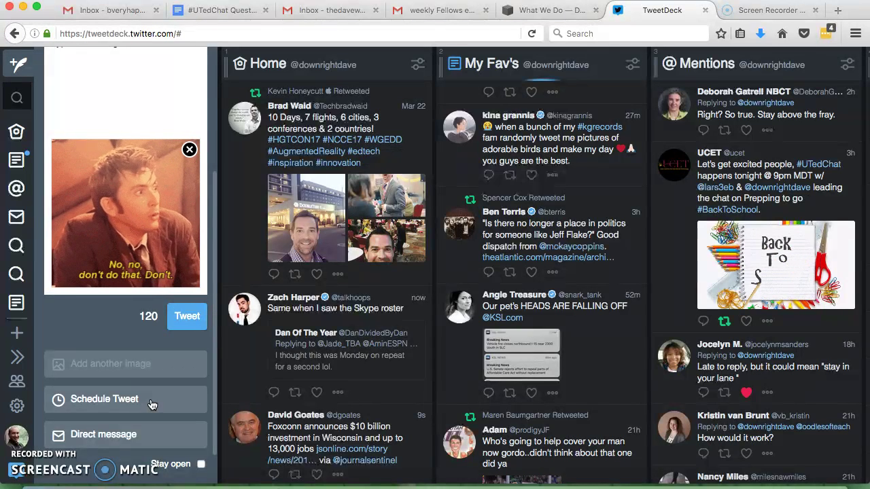
- Schedule the draft for 27 Jul 2017, changing the time from 4:13 to 6:45pm
left_click(123, 400)
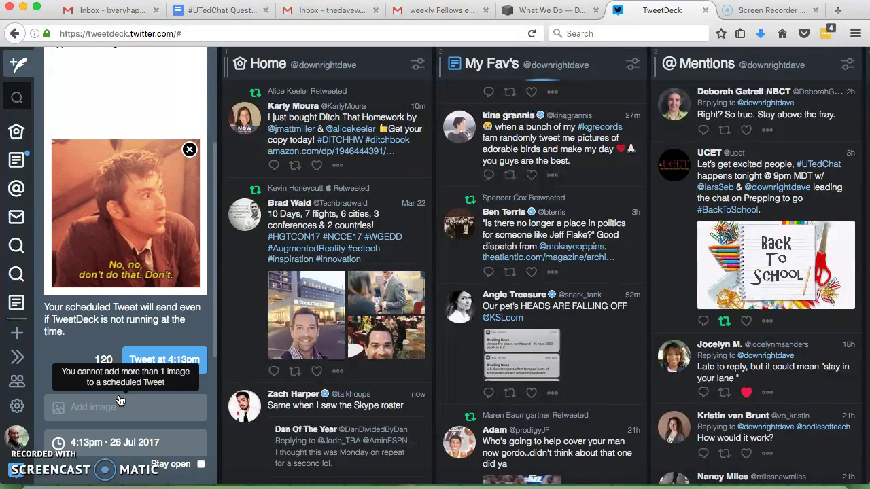
scroll(120, 402, "down", 1)
left_click(119, 401)
scroll(120, 399, "down", 3)
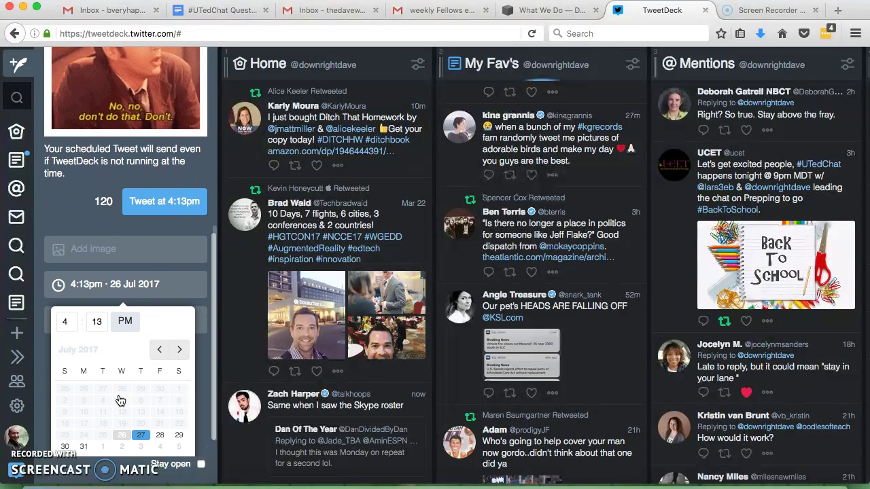
scroll(119, 399, "down", 1)
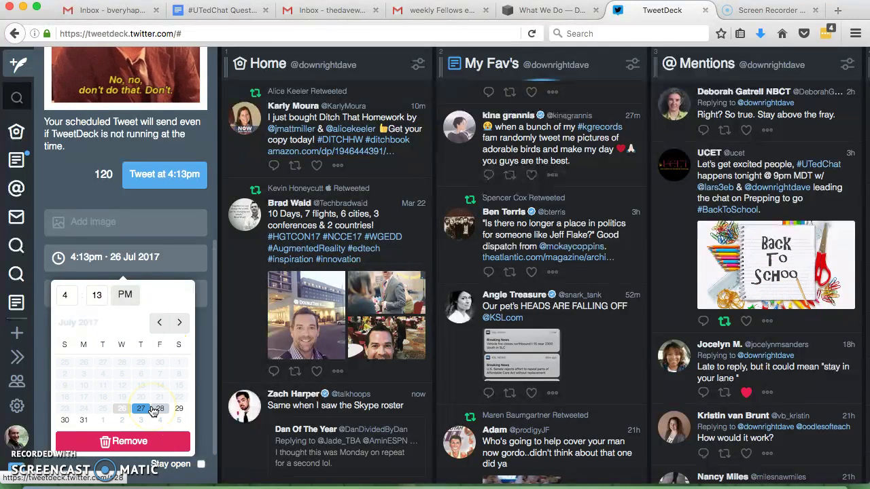
left_click(140, 410)
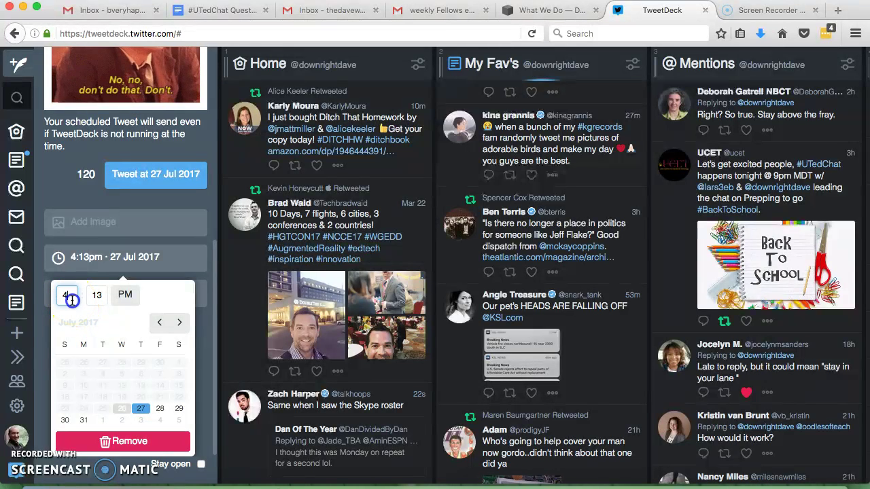
key("BackSpace")
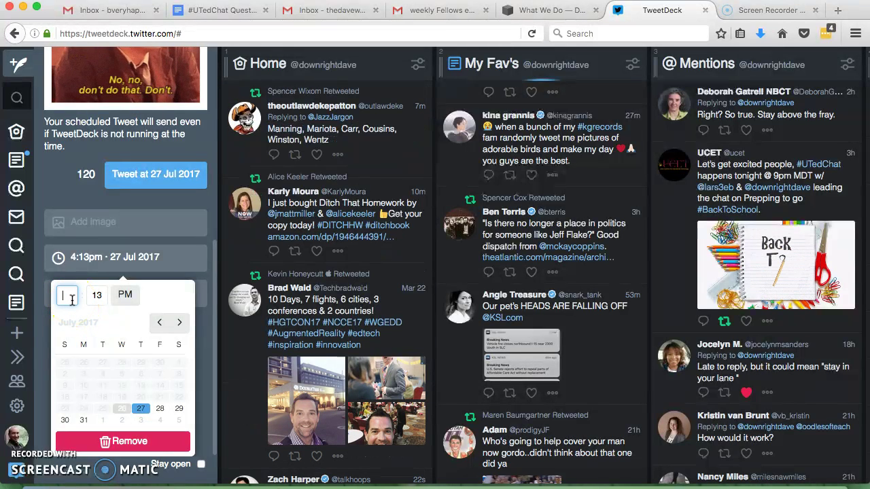
type("6")
left_click(100, 295)
key("BackSpace")
key("BackSpace")
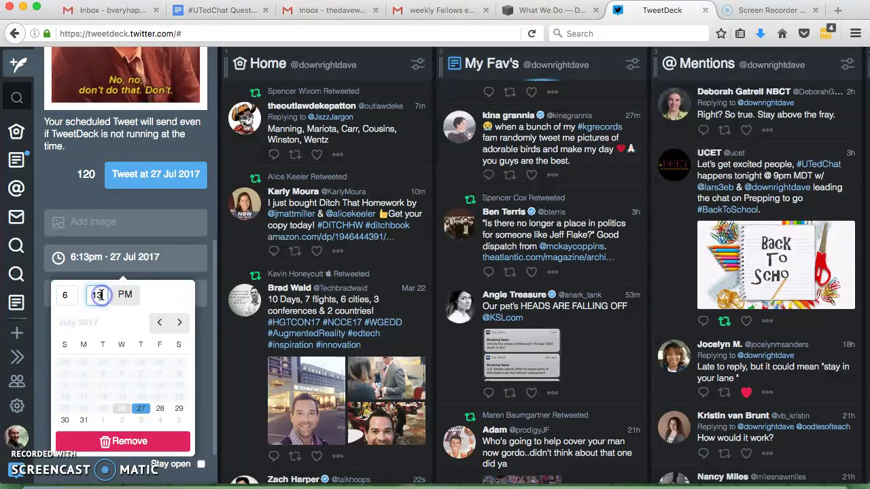
type("45")
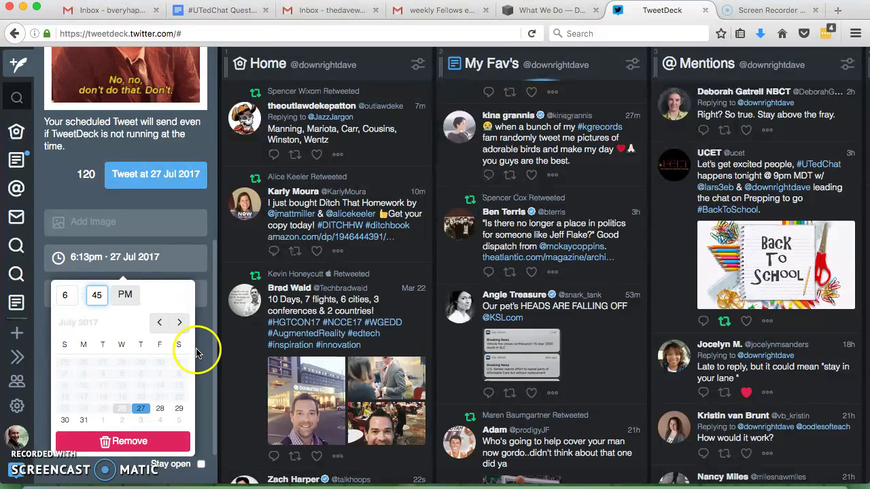
left_click(201, 355)
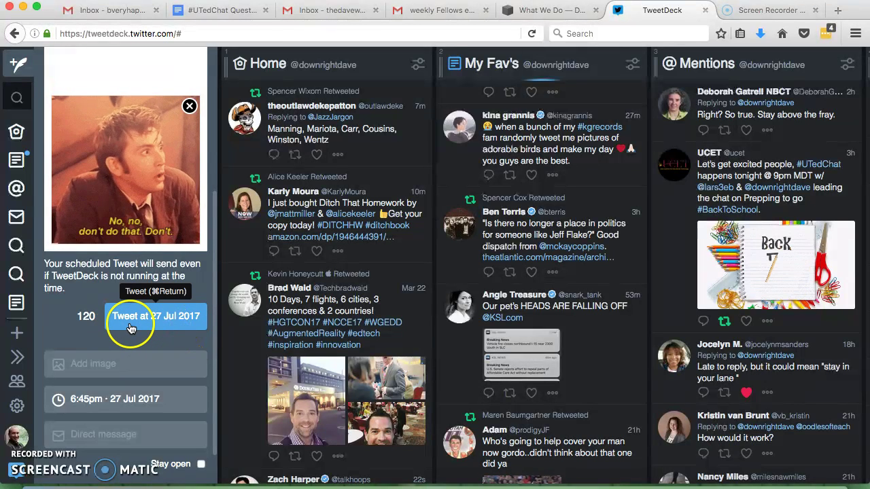
- Confirm the 27 Jul 2017 schedule, remove the GIF from the draft, and close the panel
left_click(171, 325)
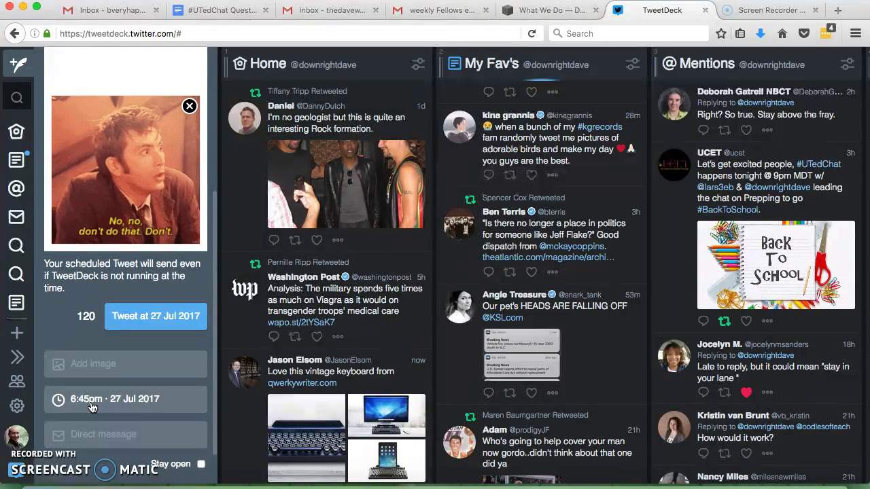
left_click(125, 308)
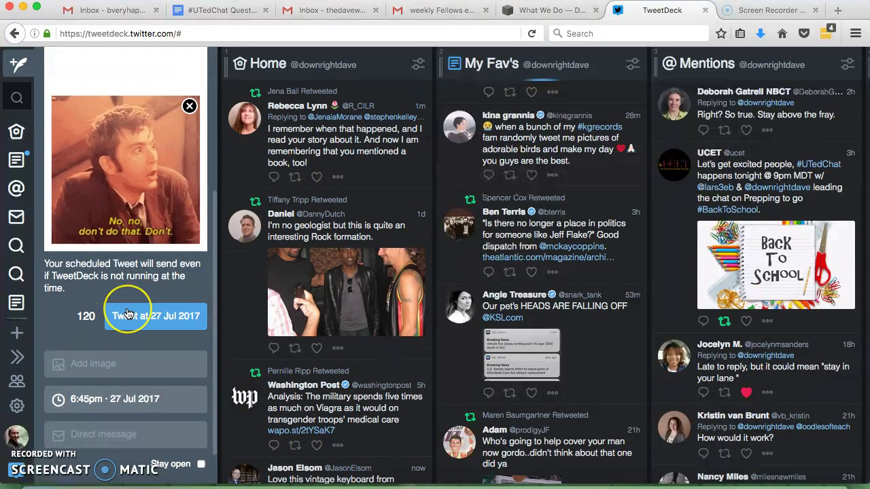
scroll(127, 312, "up", 5)
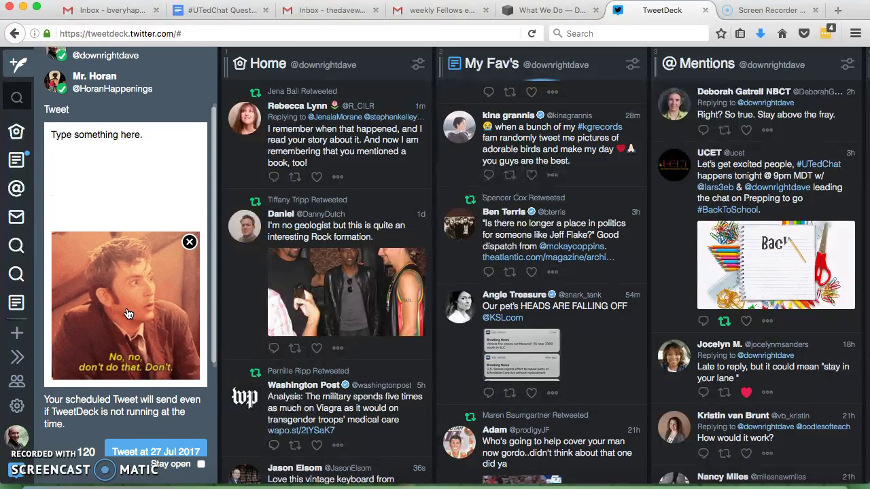
left_click(189, 243)
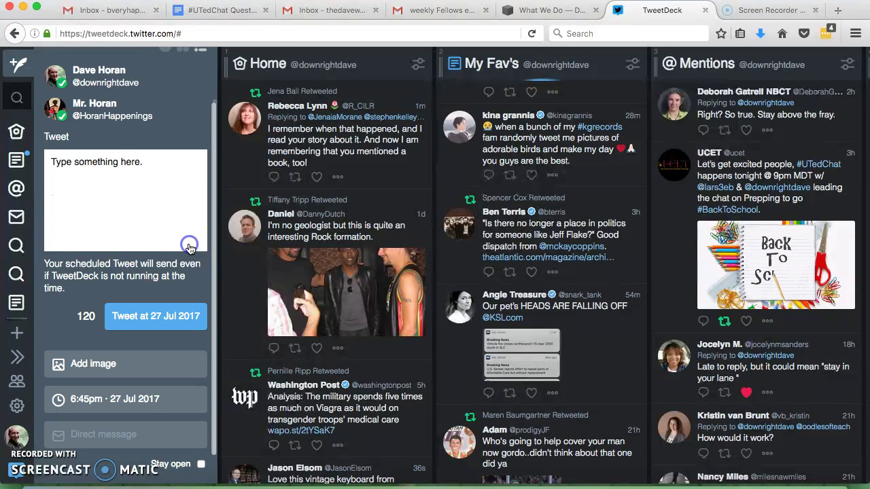
scroll(189, 246, "up", 2)
left_click(202, 70)
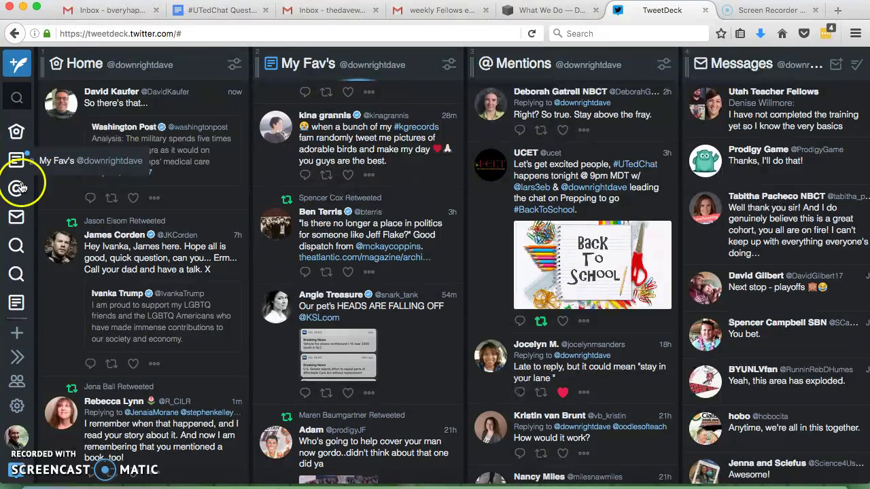
- Scroll down the TweetDeck dashboard columns
scroll(18, 247, "down", 1)
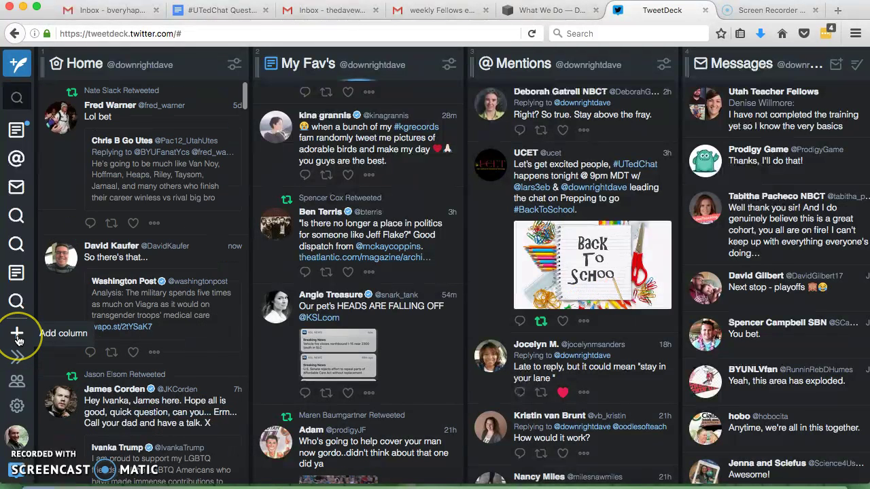
- Open Add column and choose the Search column type
left_click(18, 337)
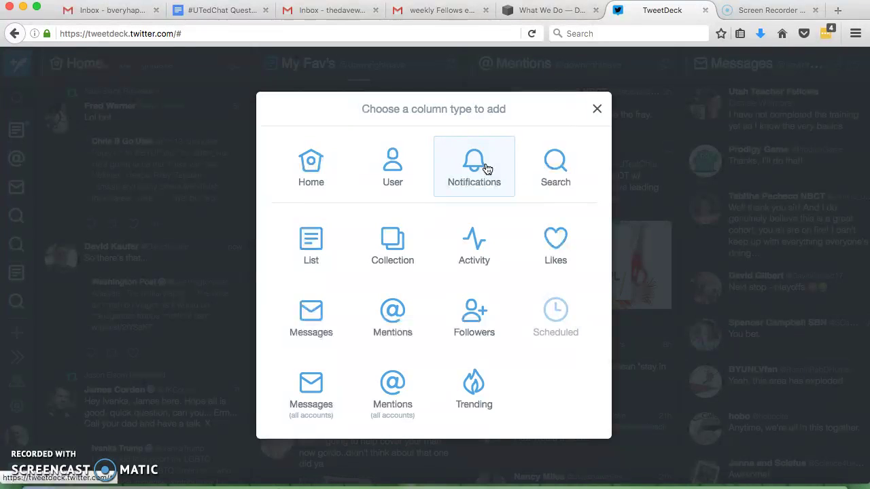
left_click(551, 170)
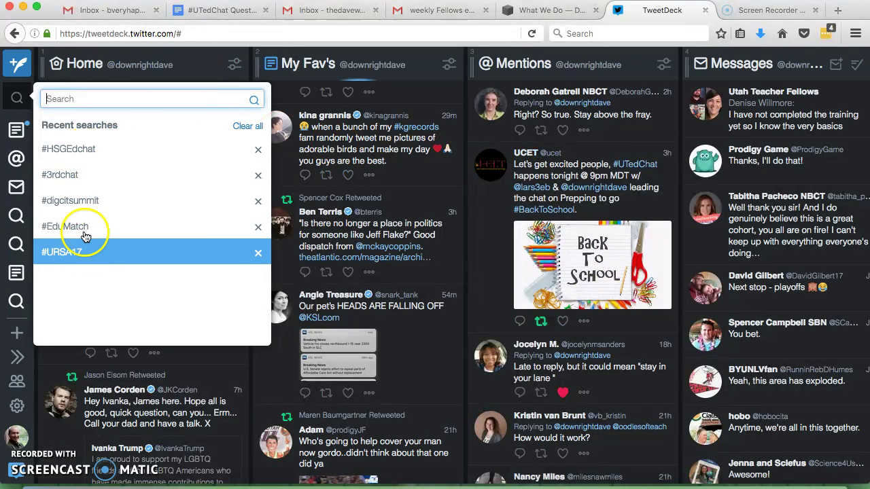
- Add #HSGEdchat from Recent searches as a column and scroll through its tweets
left_click(82, 149)
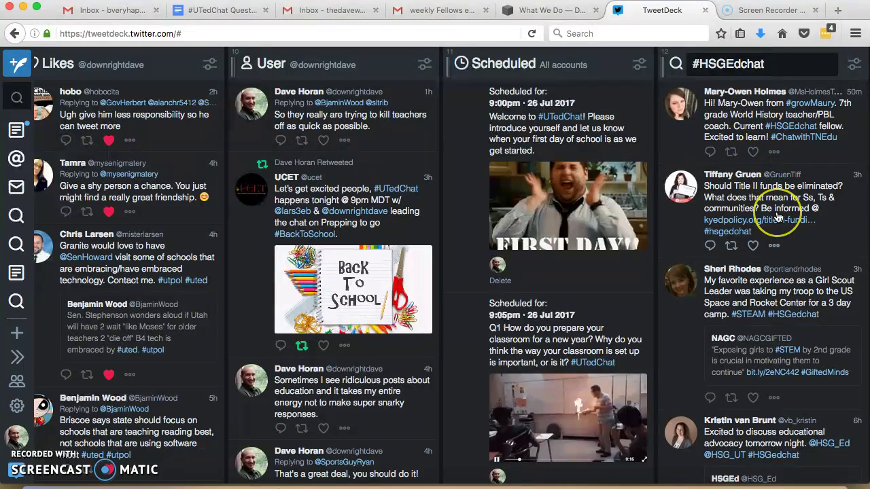
scroll(778, 216, "down", 10)
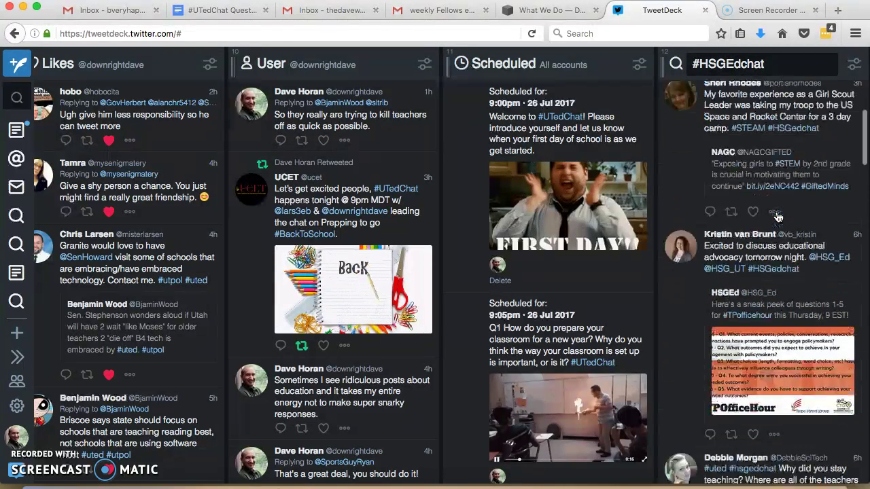
scroll(779, 217, "down", 10)
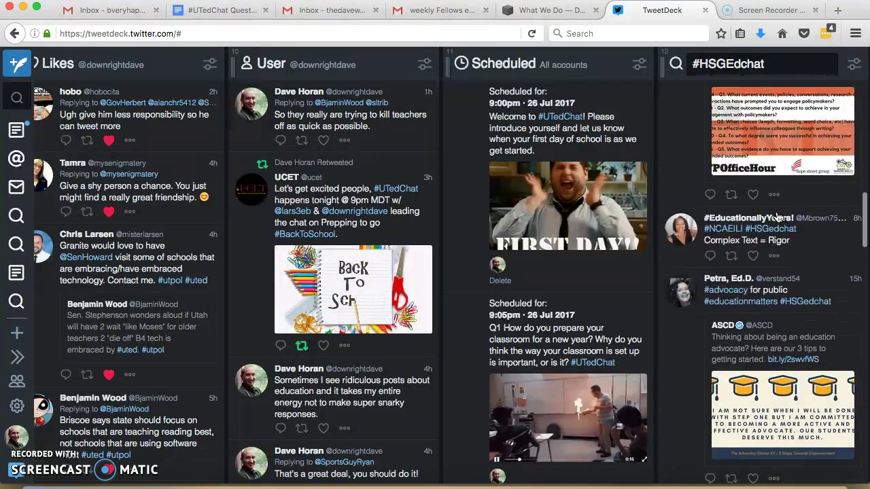
scroll(778, 217, "up", 15)
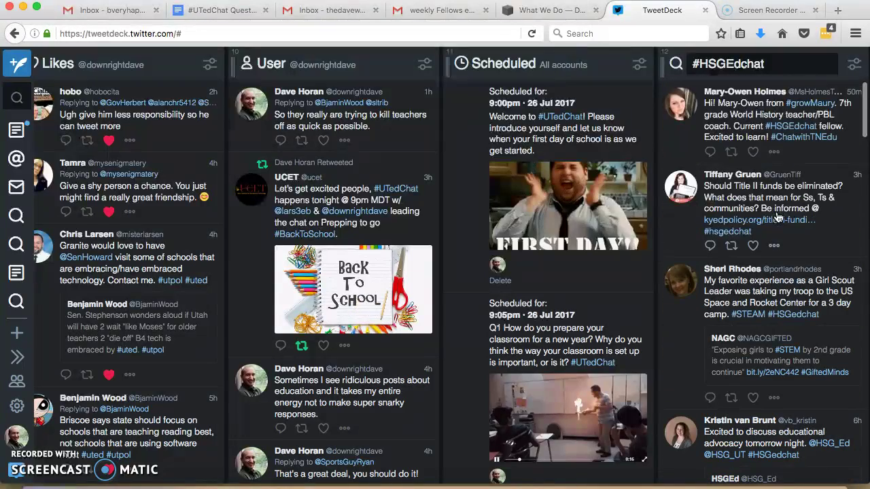
left_click(777, 195)
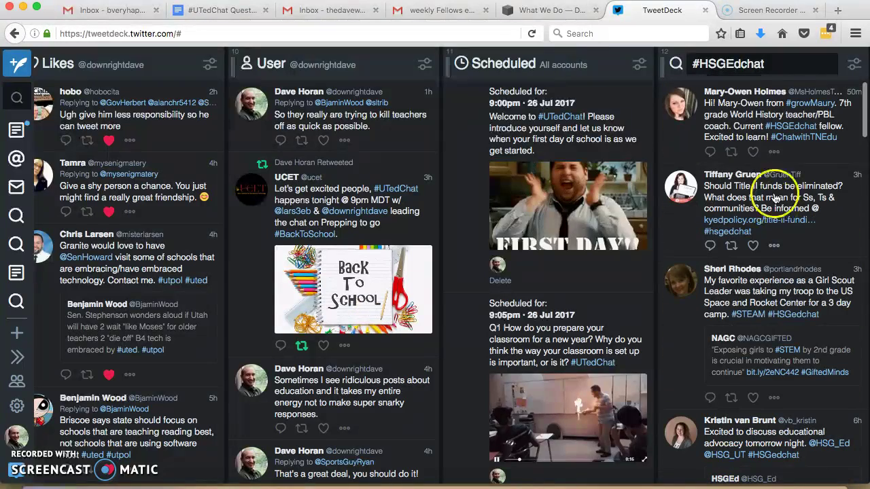
- Open the filter settings from the #HSGEdchat column header
left_click(853, 68)
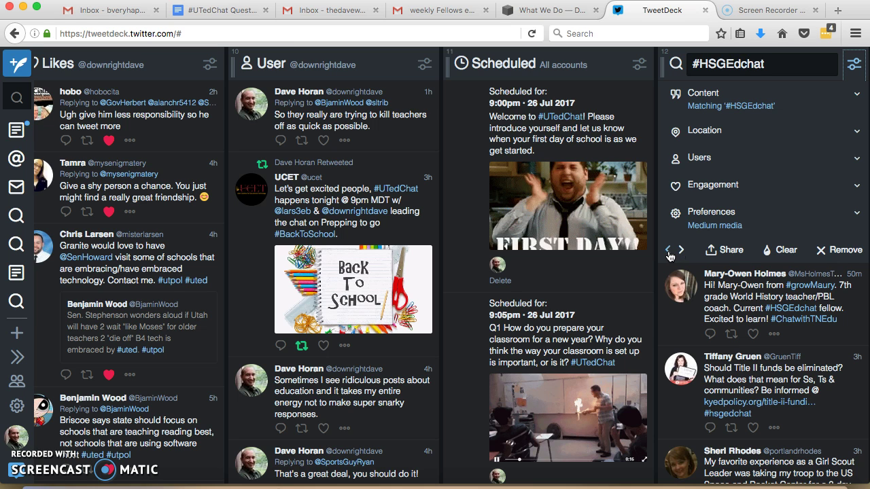
- Shift the #HSGEdchat column left past Mentions and My Fav's to sit after Home
left_click(669, 251)
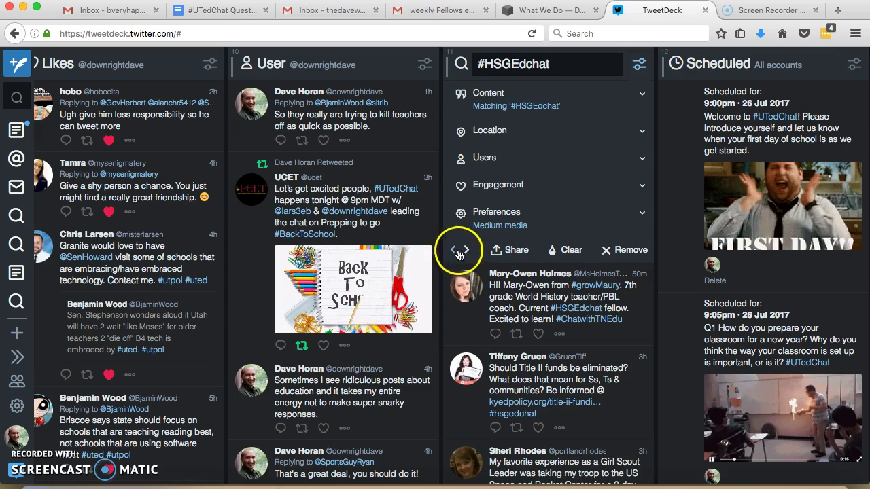
left_click(454, 252)
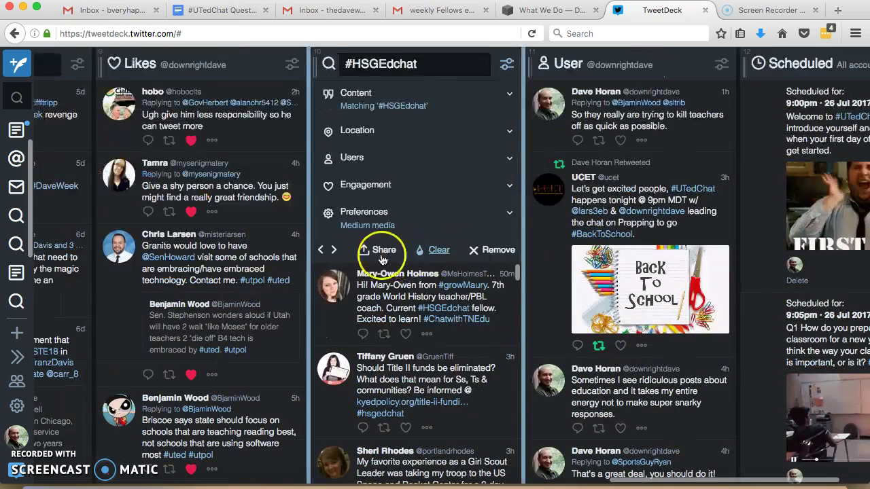
left_click(323, 252)
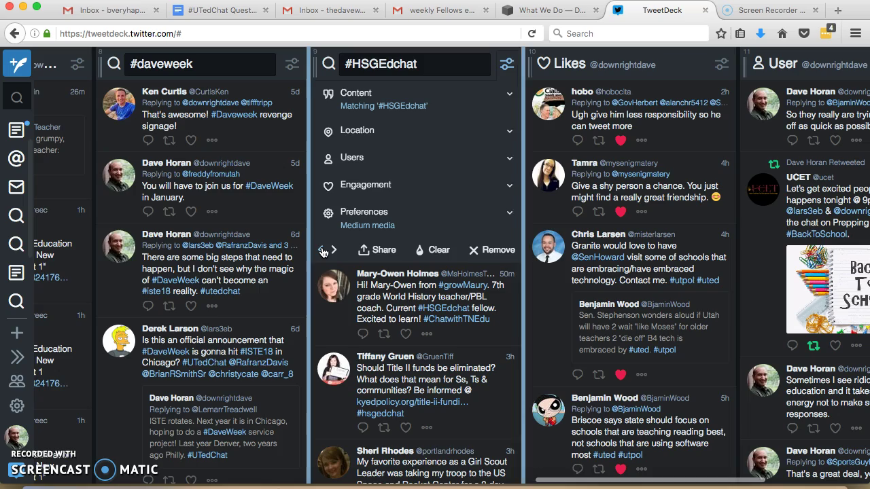
left_click(324, 252)
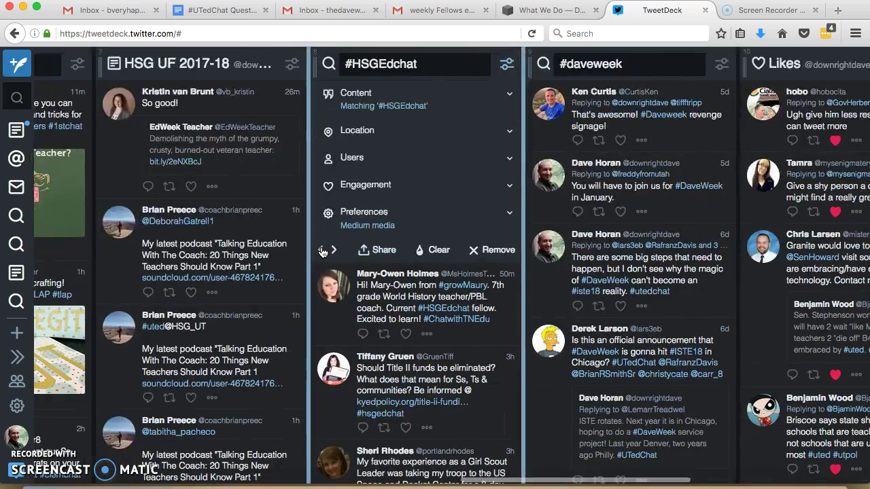
left_click(324, 251)
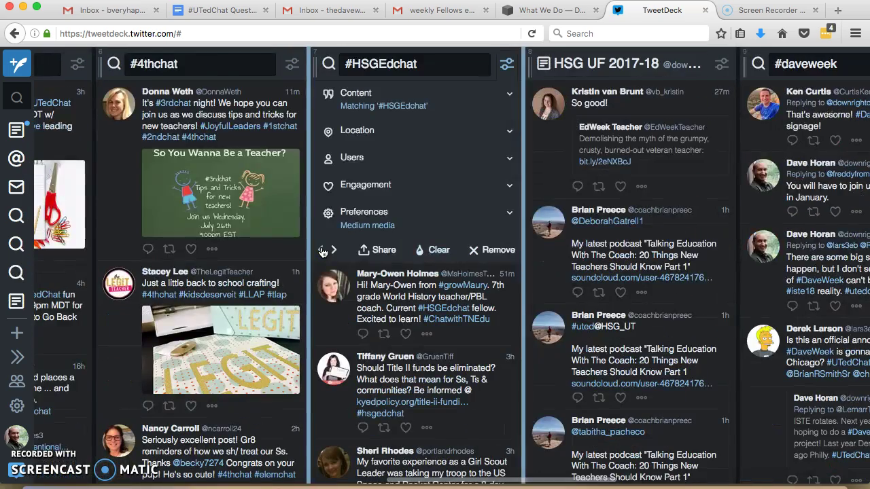
left_click(324, 251)
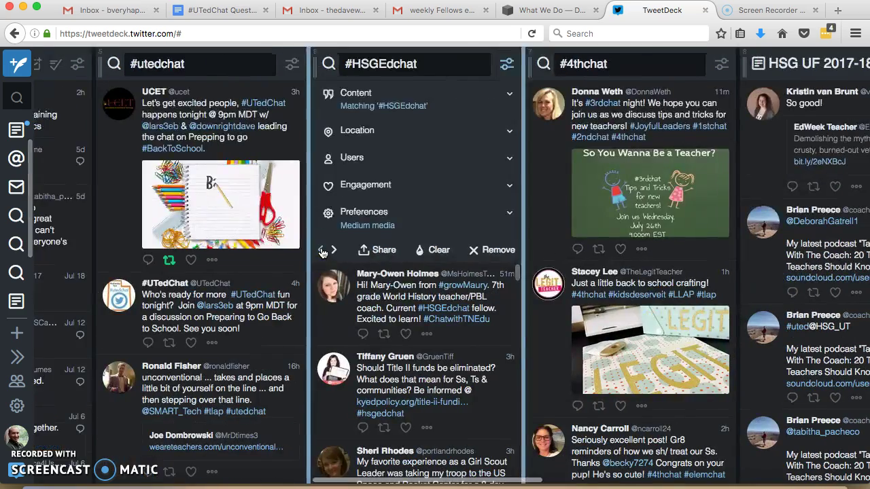
left_click(324, 251)
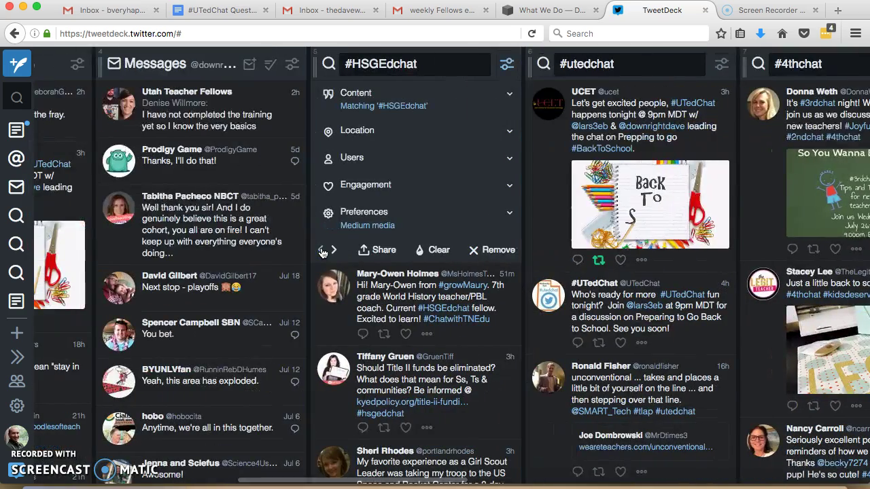
left_click(324, 252)
left_click(324, 251)
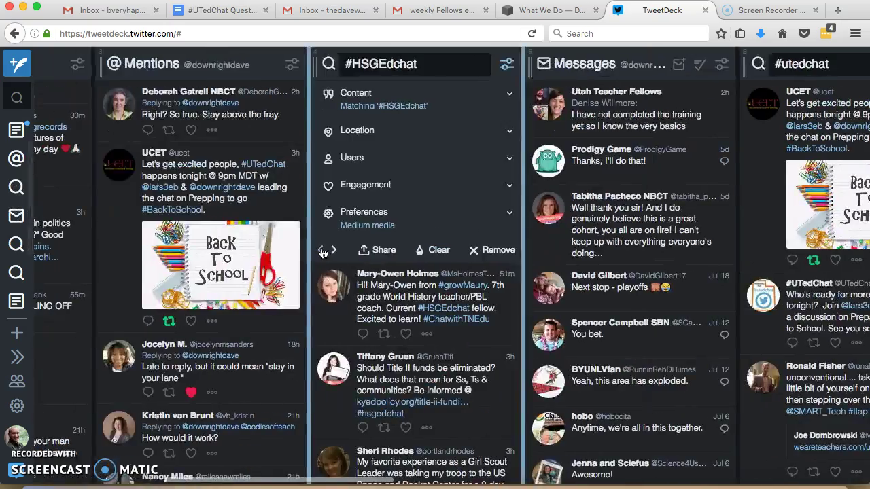
left_click(323, 252)
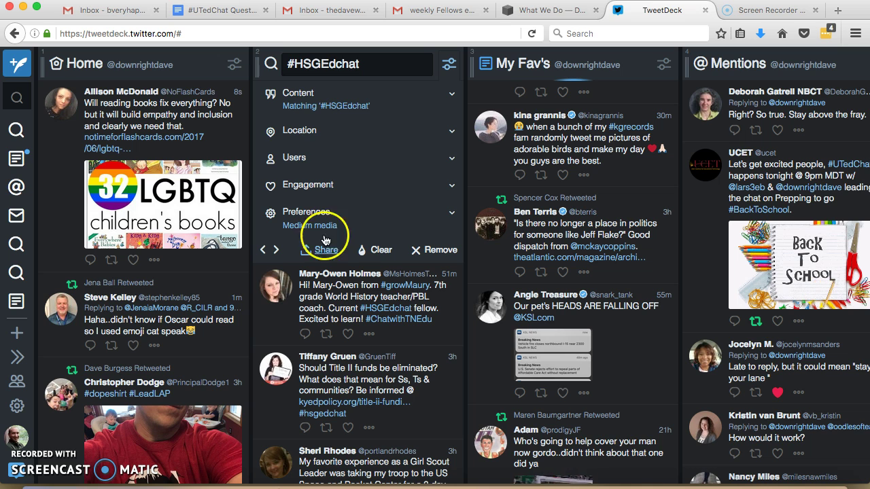
- Close and reopen the #HSGEdchat column options, then remove the column
left_click(447, 68)
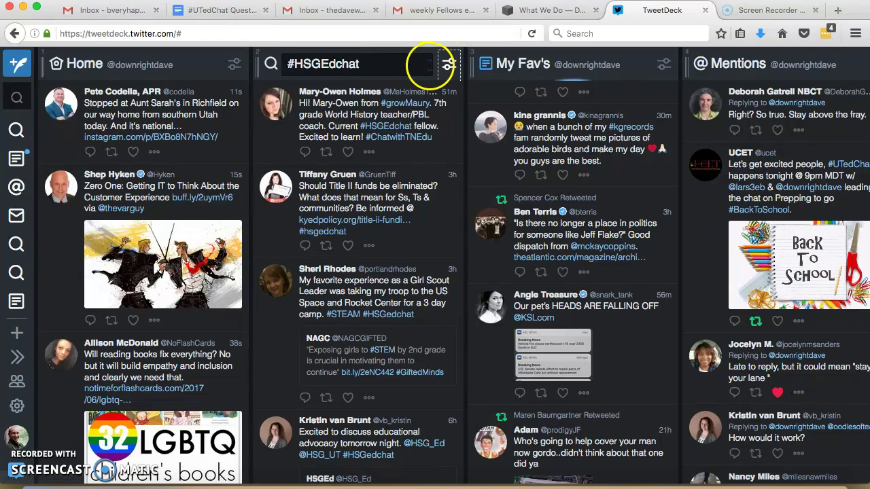
left_click(449, 67)
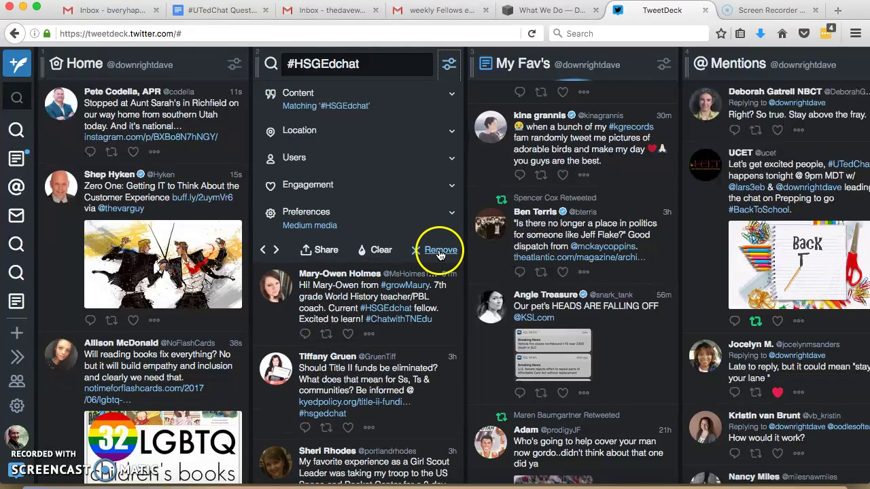
left_click(440, 252)
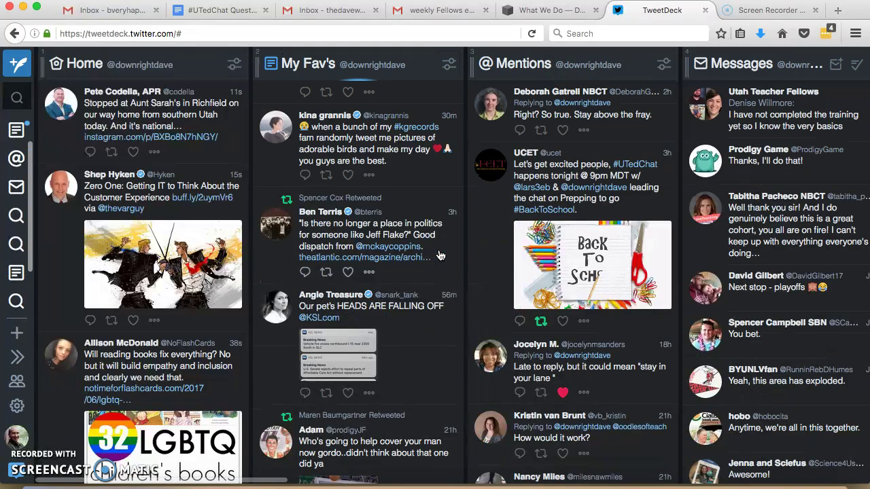